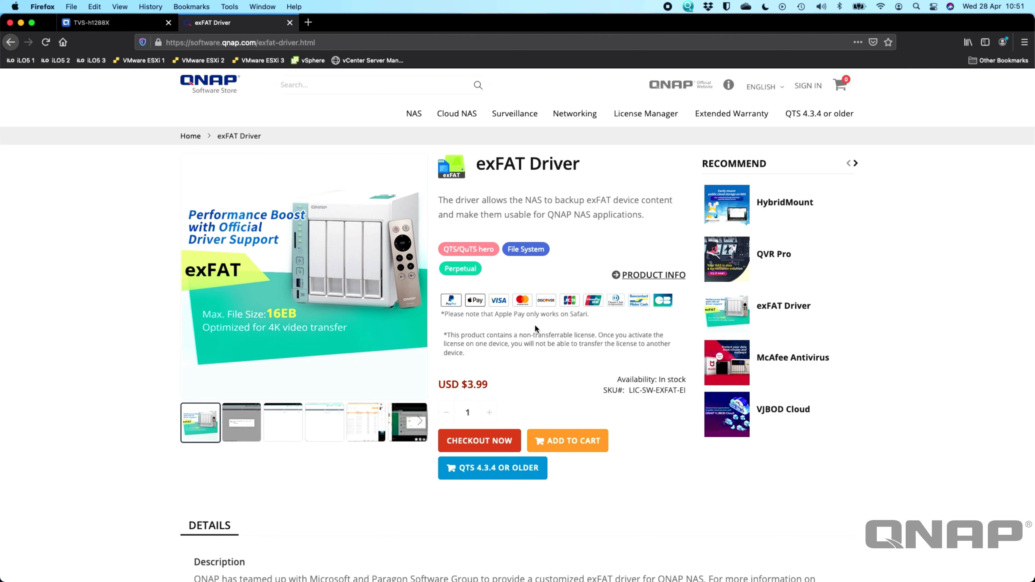
Check the exFAT Driver licence in License Center, then bring Disk Utility forward.
click(123, 27)
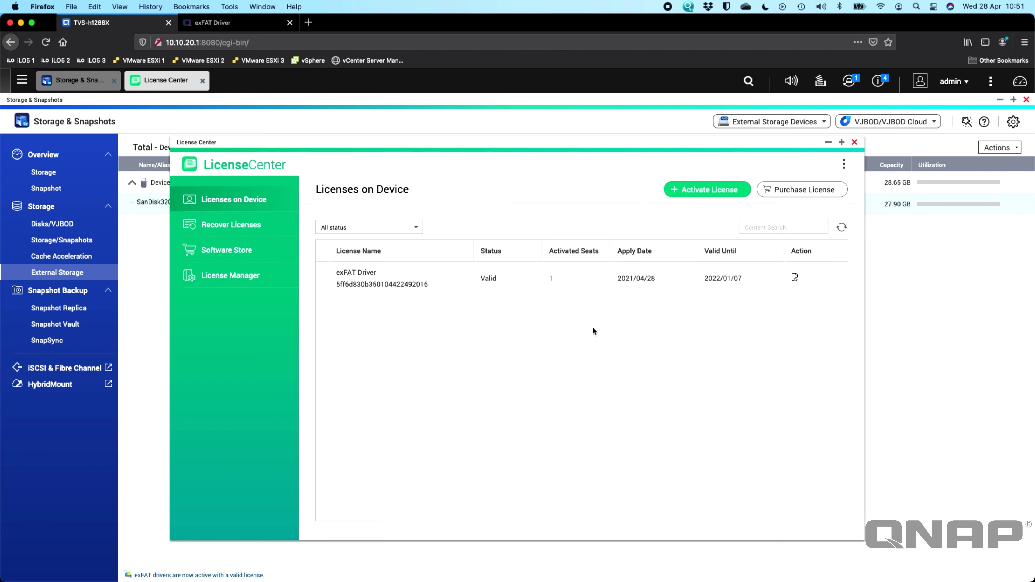
key(super+Tab)
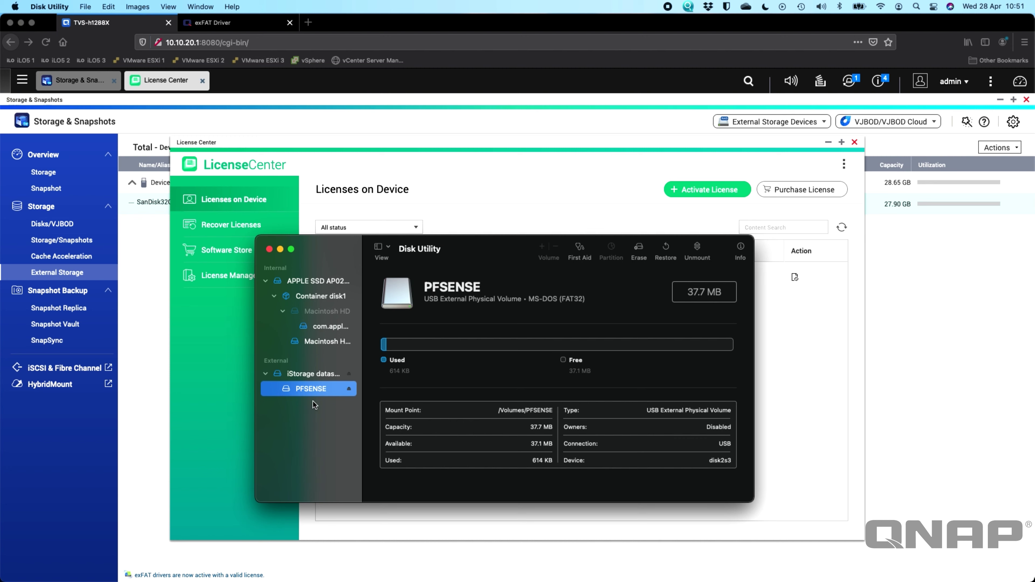
Set ExFAT as the PFSENSE erase format, then return to the NAS's Storage & Snapshots.
right_click(313, 391)
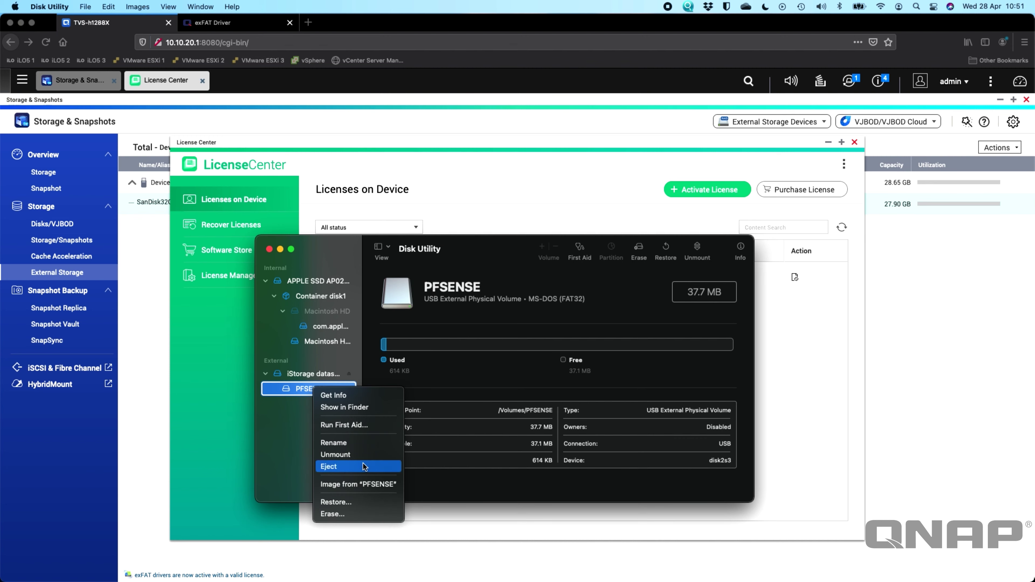
click(356, 514)
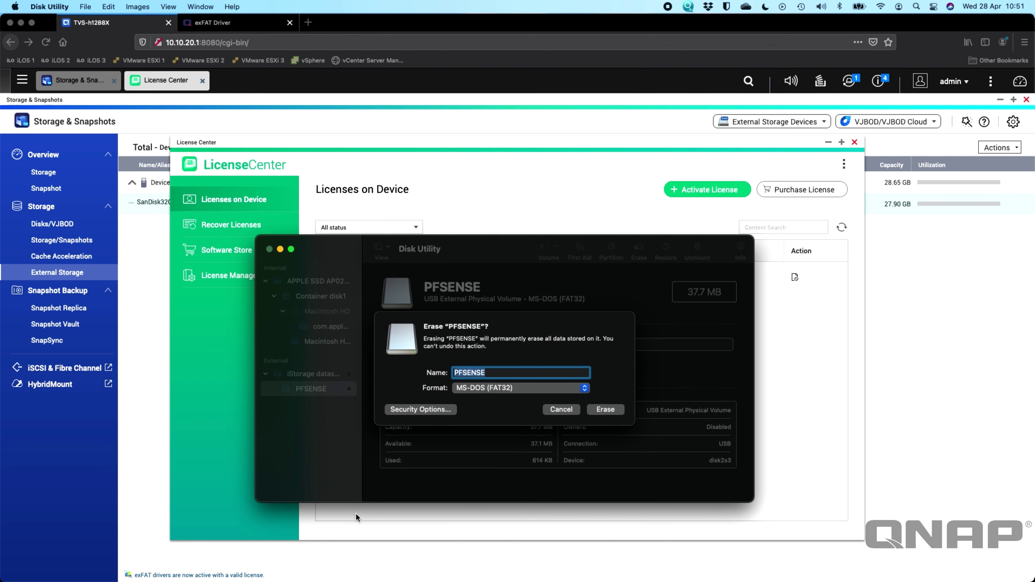
click(492, 388)
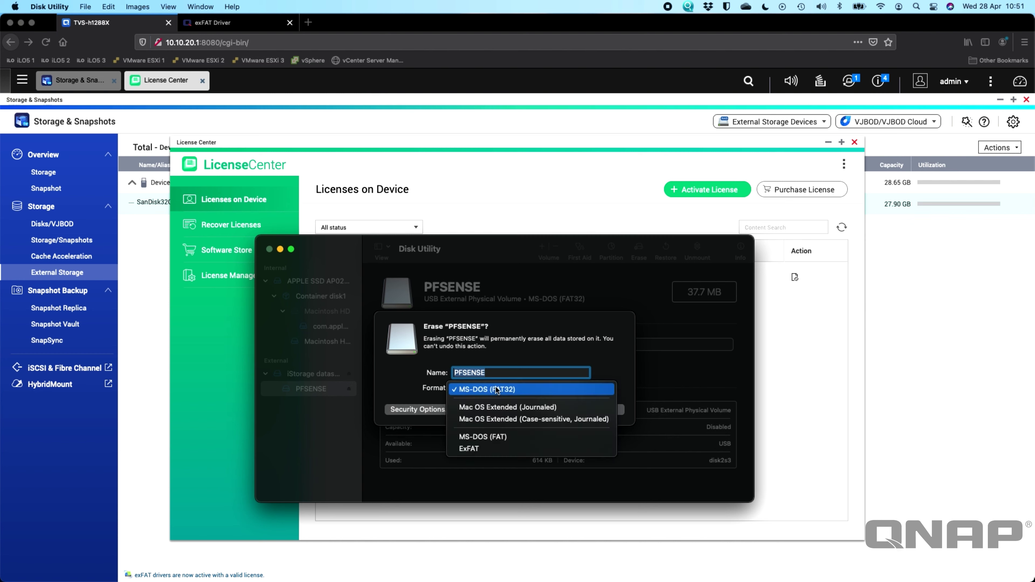
click(493, 449)
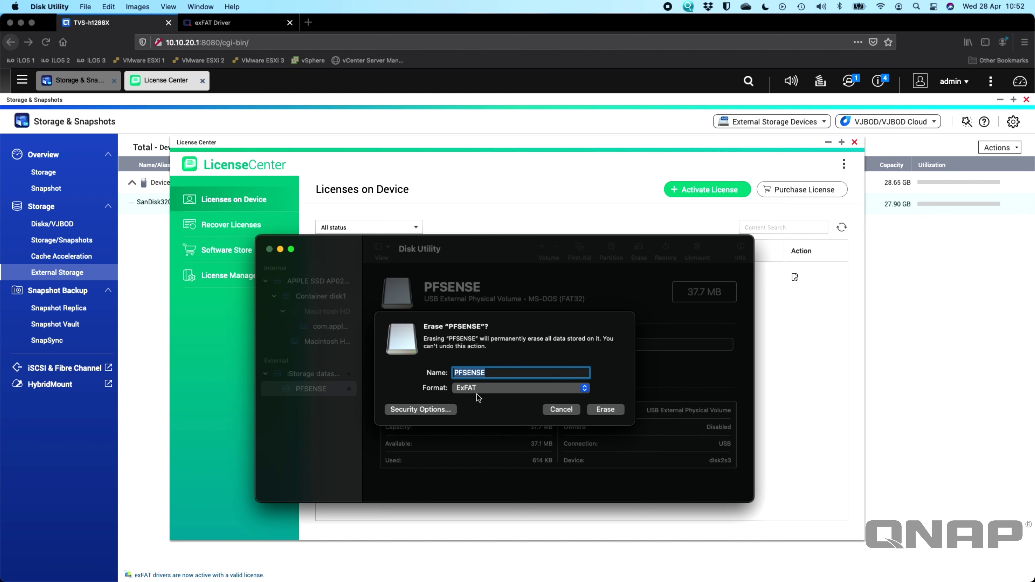
click(343, 148)
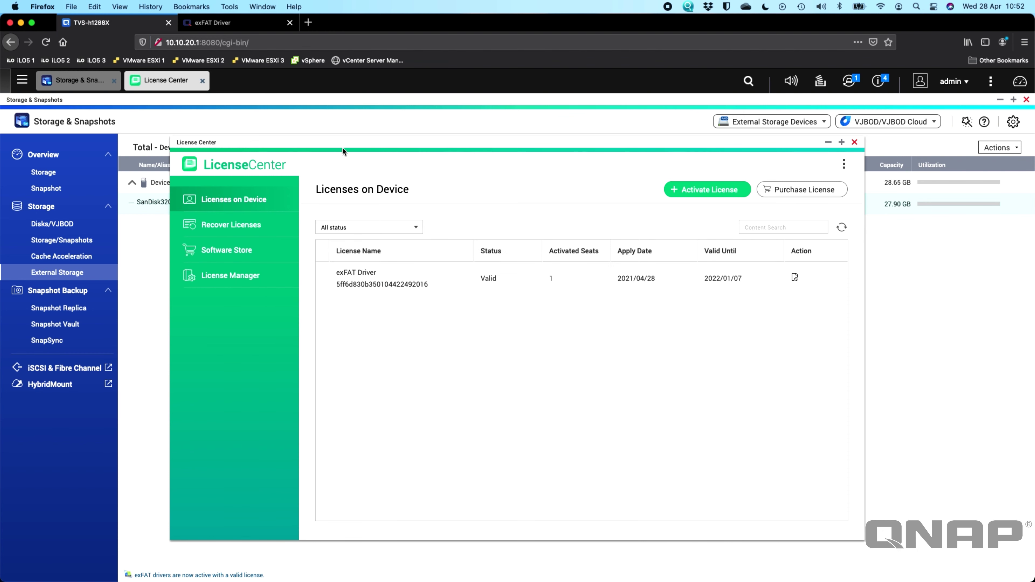
click(349, 119)
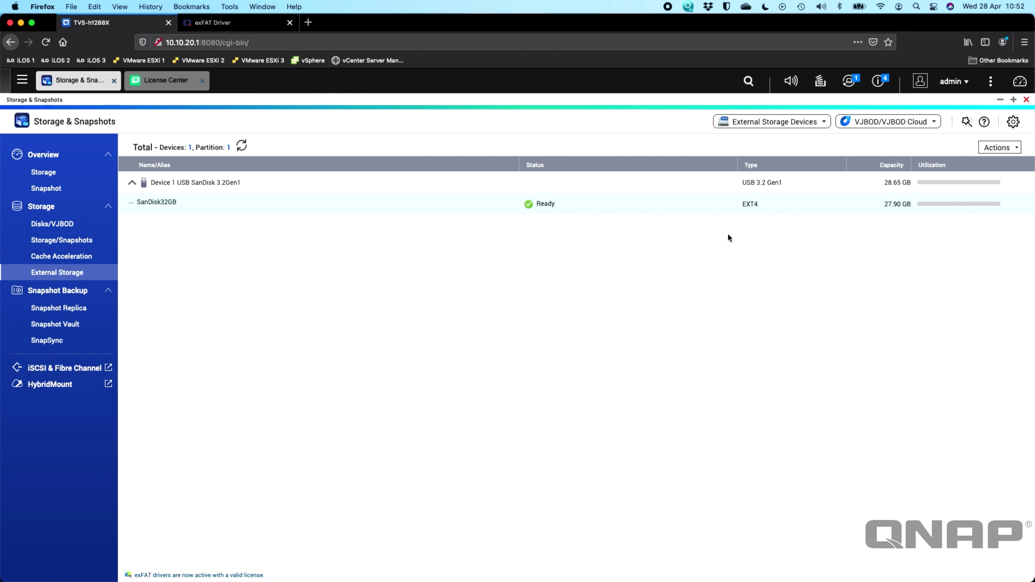
Format the SanDisk32GB partition as exFAT, confirming that all its data will be erased.
right_click(494, 211)
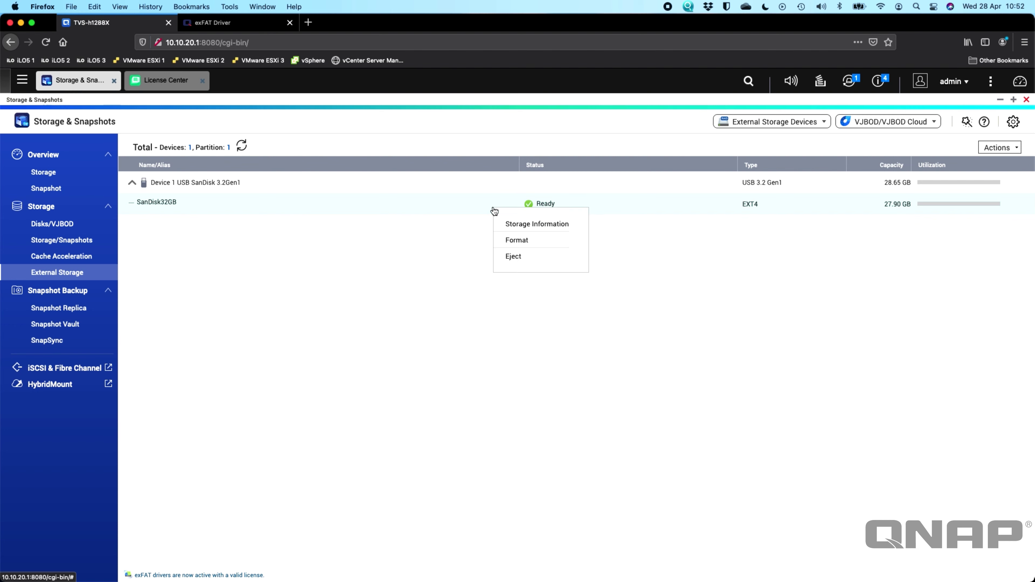
click(524, 239)
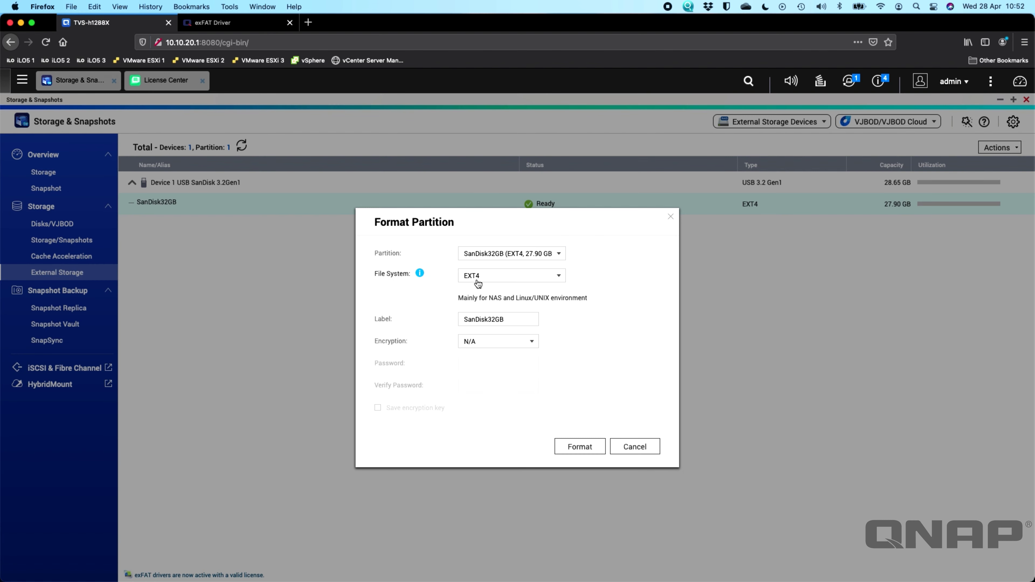
click(492, 279)
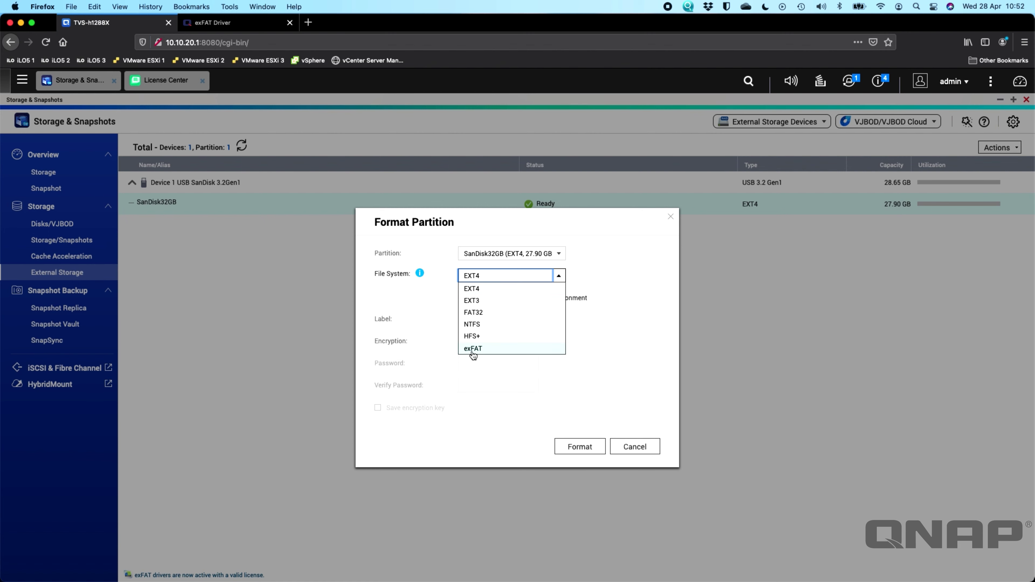
click(498, 349)
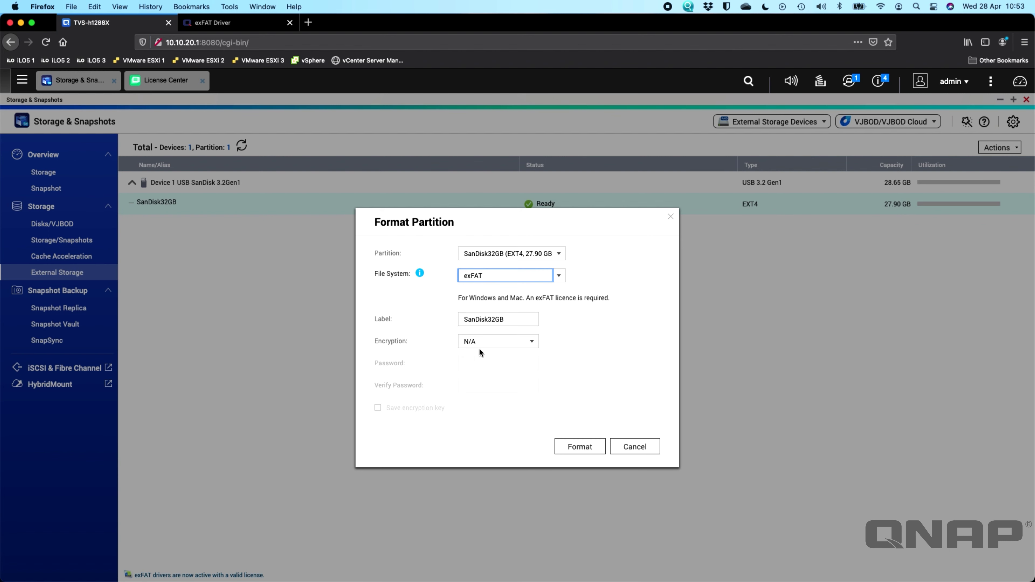
click(579, 444)
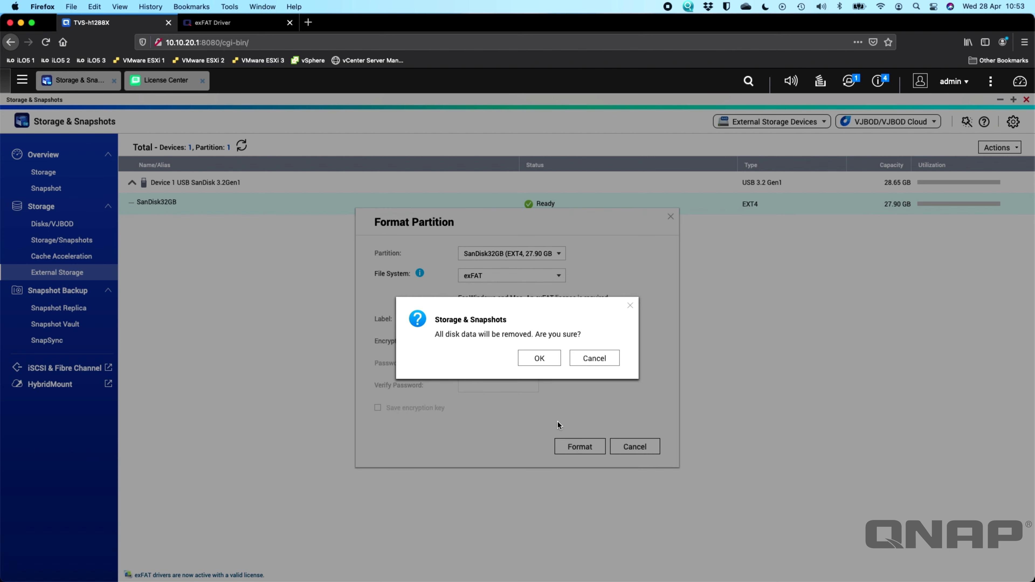
click(532, 362)
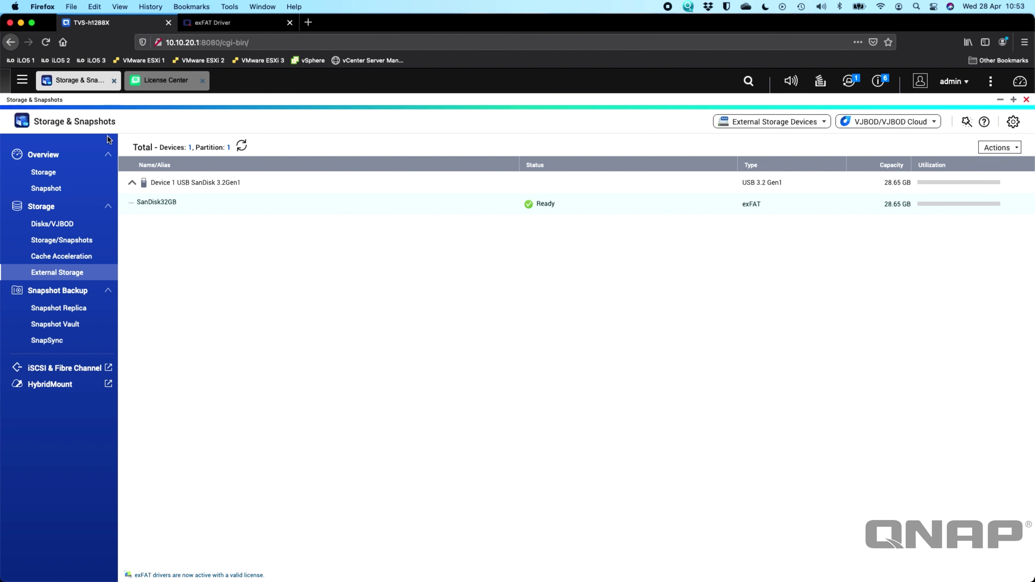
click(25, 80)
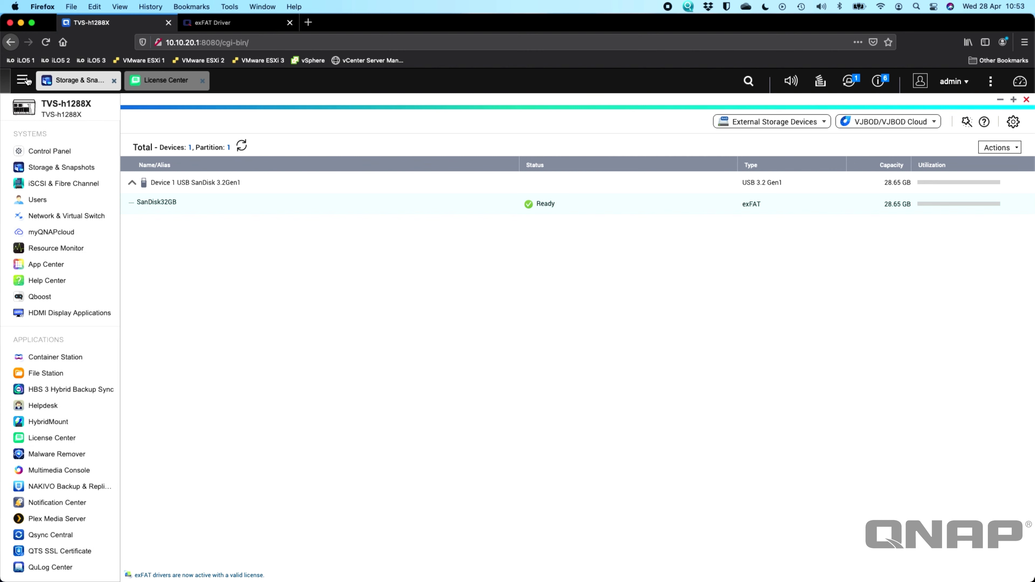
Browse the empty SanDisk32GB folder in File Station and check the External Device list.
click(66, 374)
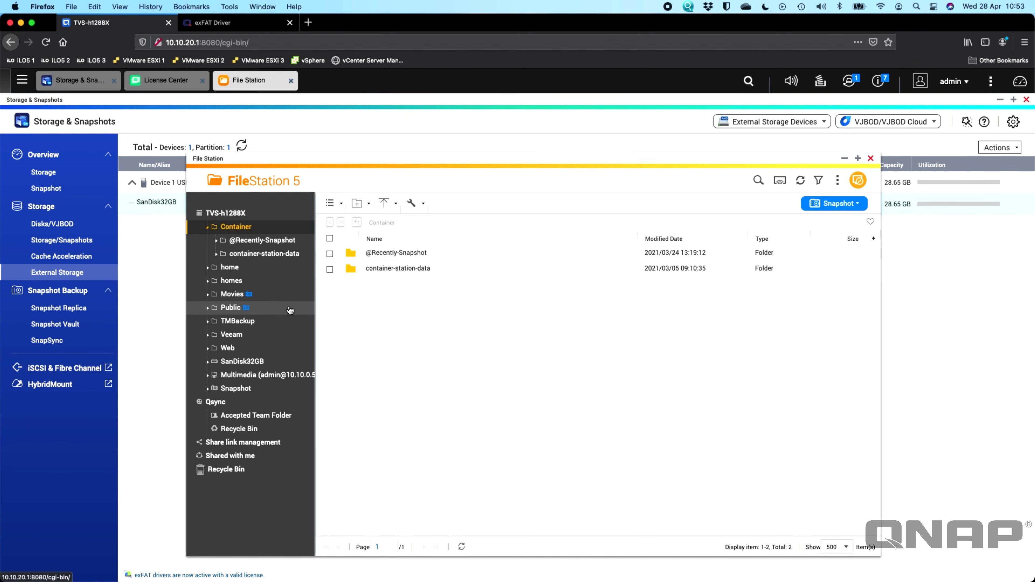
click(249, 365)
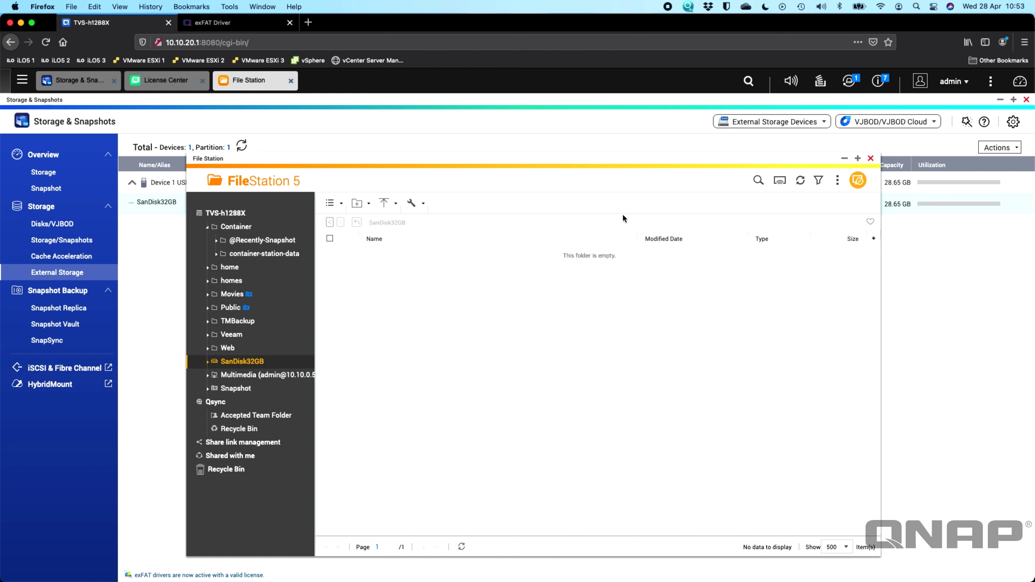
click(848, 85)
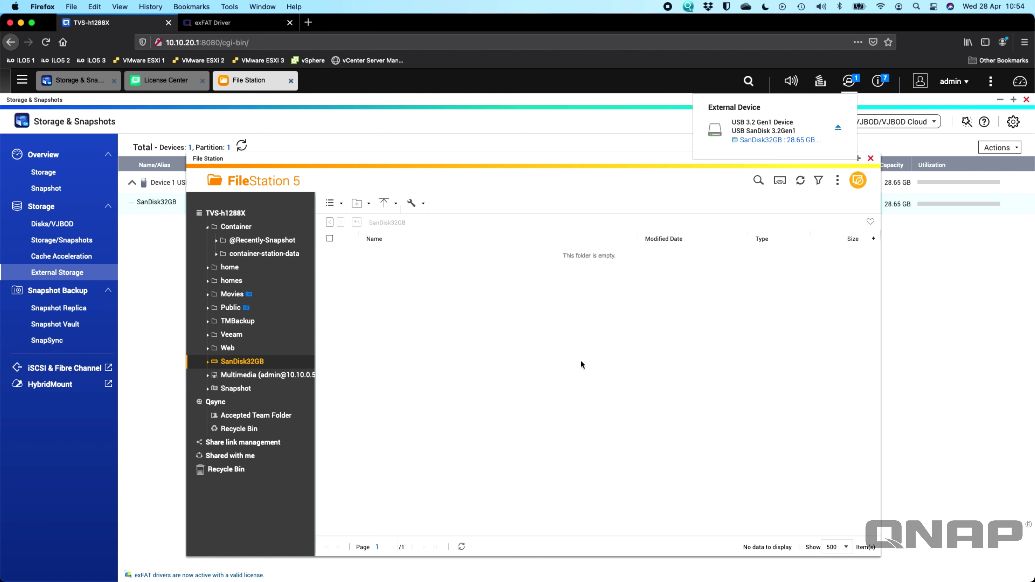
click(506, 371)
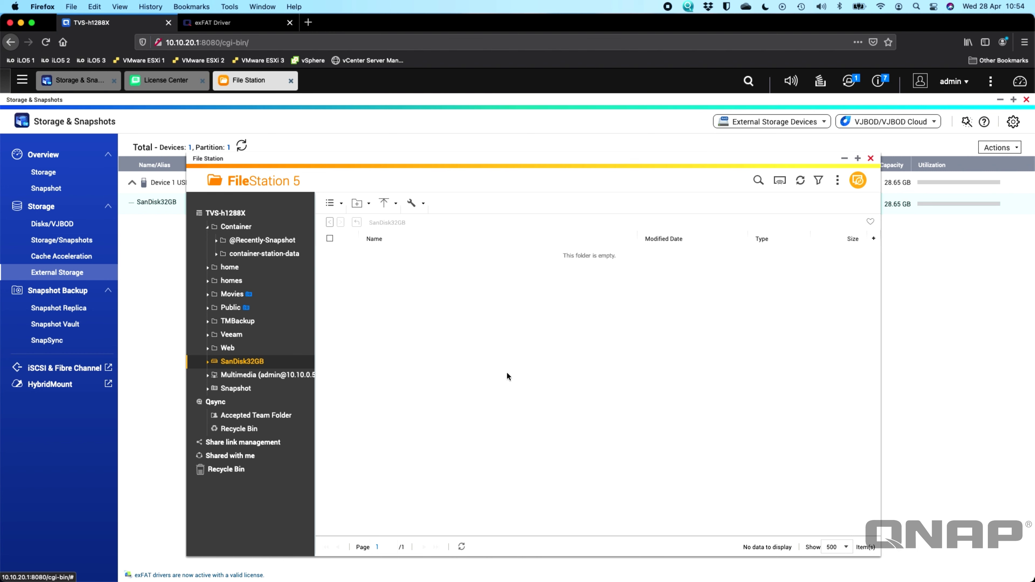
View the exFAT Driver store page, then bring License Center back in front of File Station.
click(168, 87)
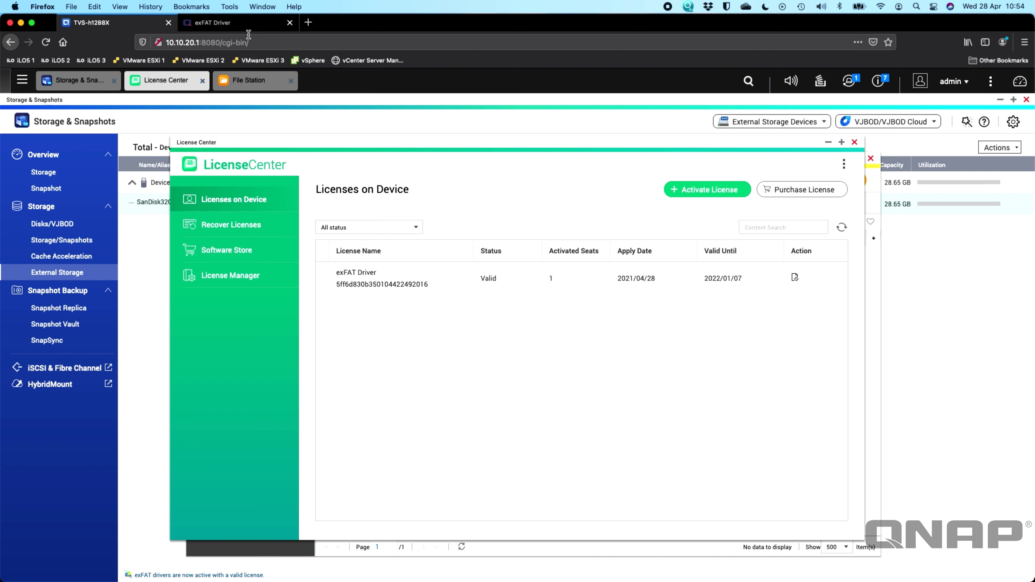
click(244, 23)
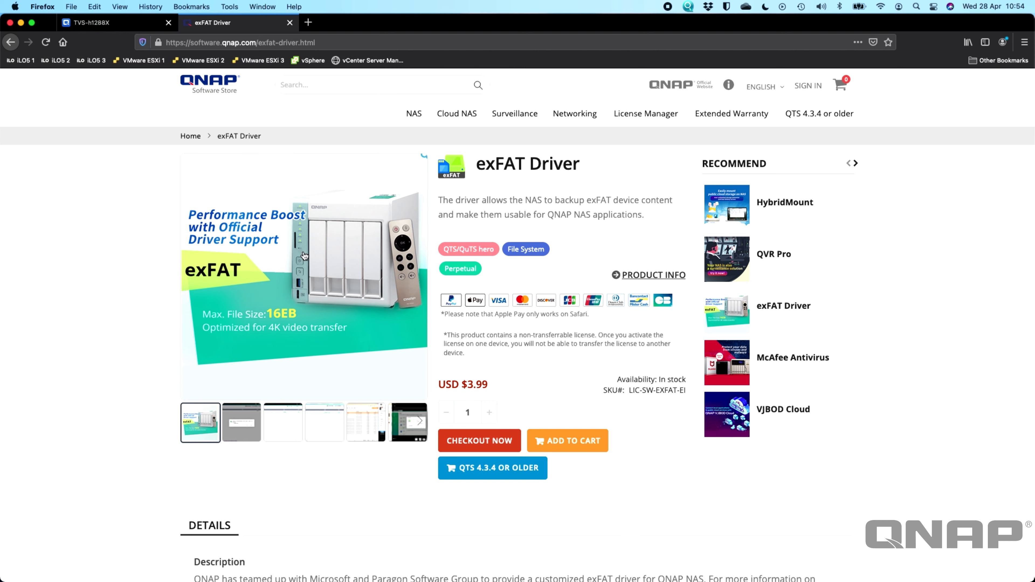
click(93, 23)
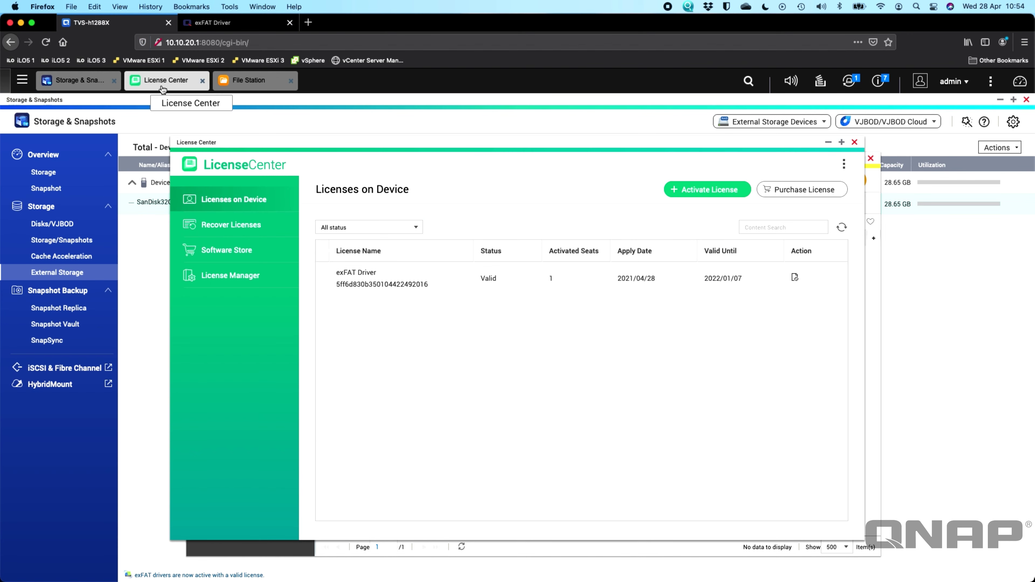
click(248, 80)
click(167, 80)
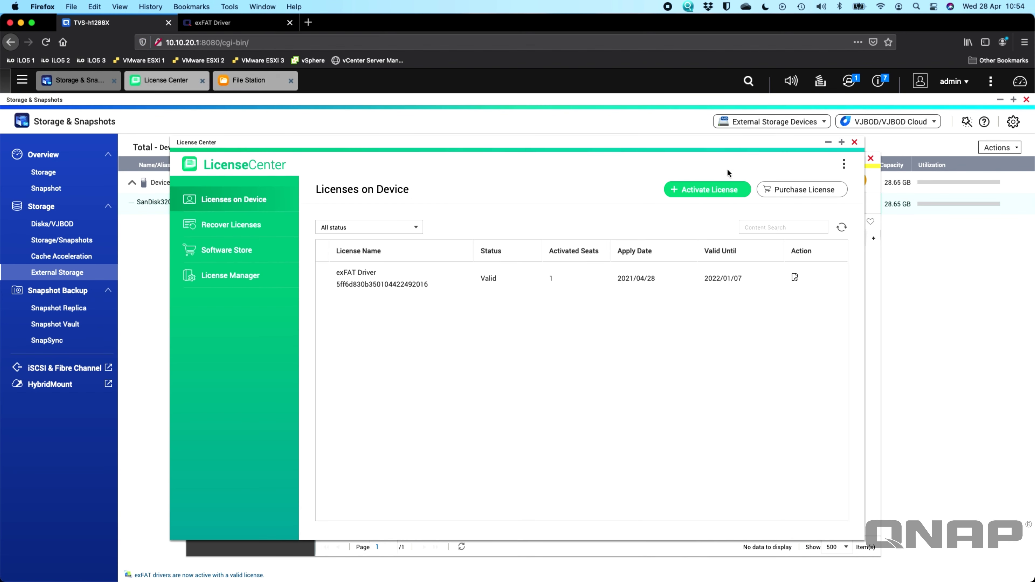
click(700, 183)
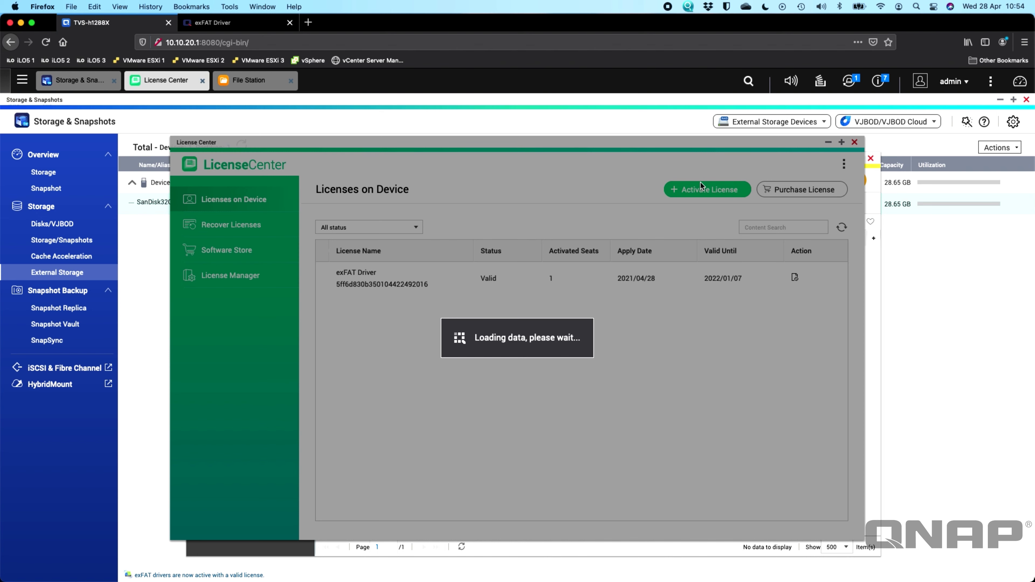
click(375, 322)
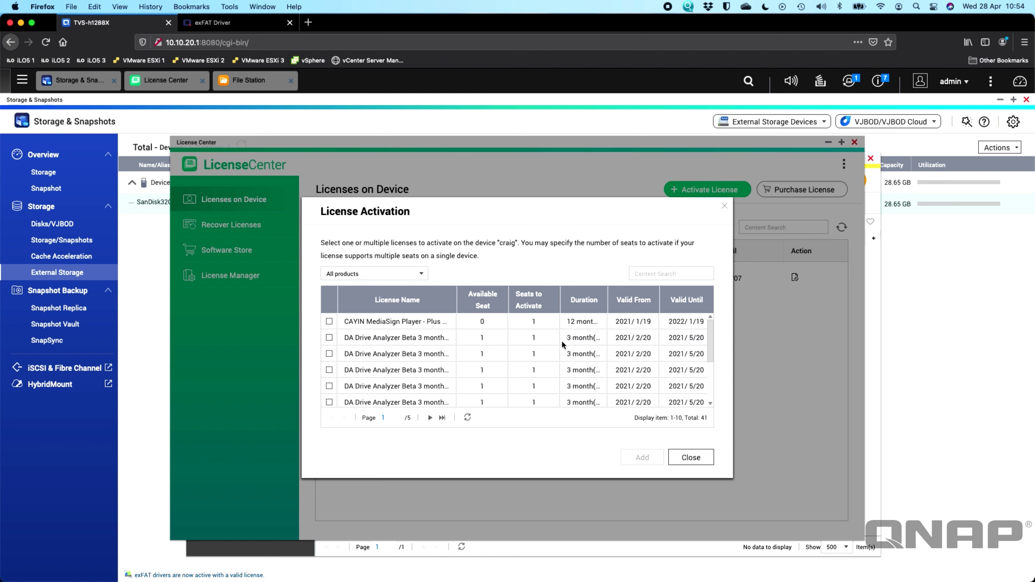
scroll(397, 338, down, 5)
scroll(397, 338, up, 5)
click(430, 418)
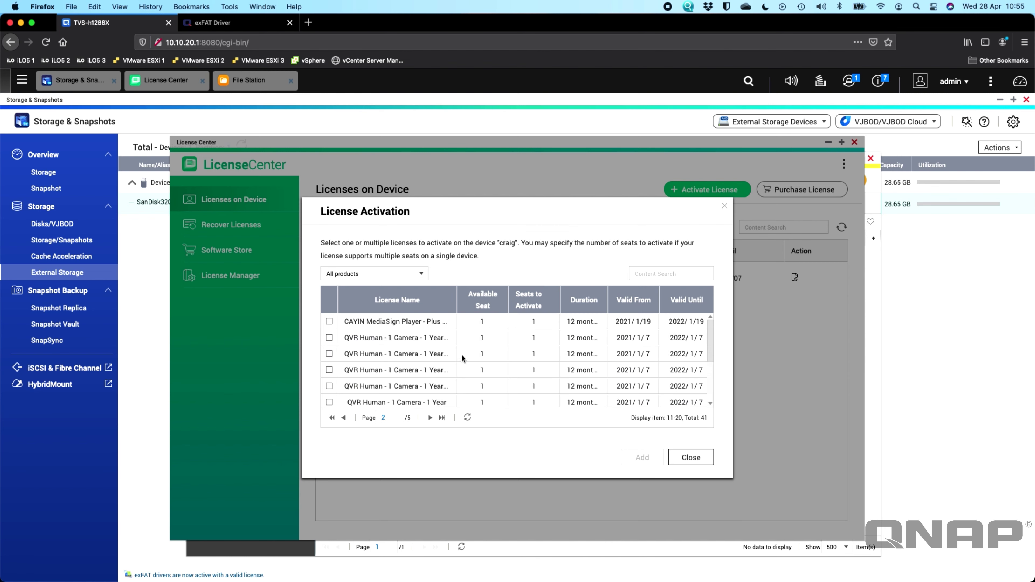
click(443, 418)
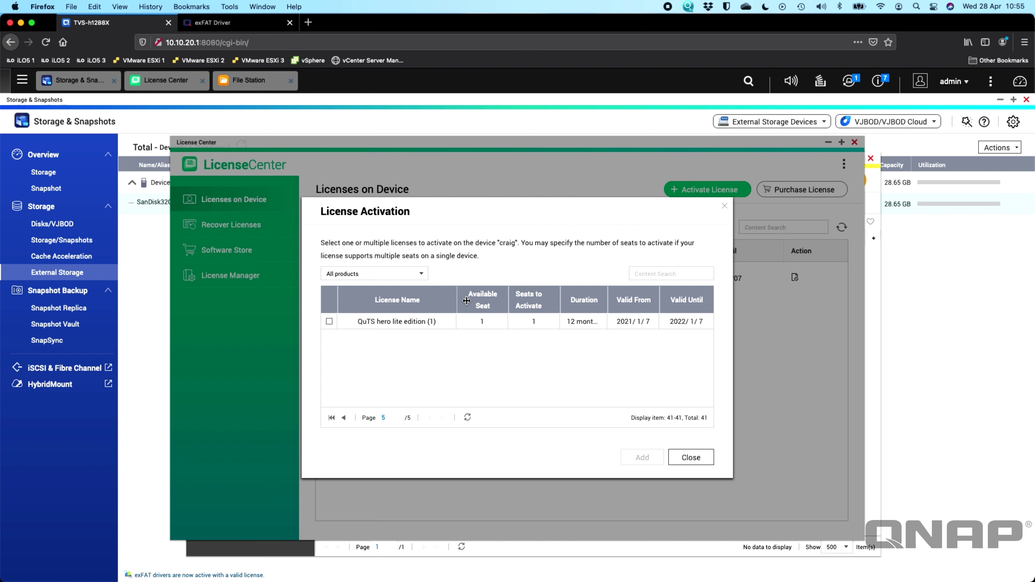
click(691, 457)
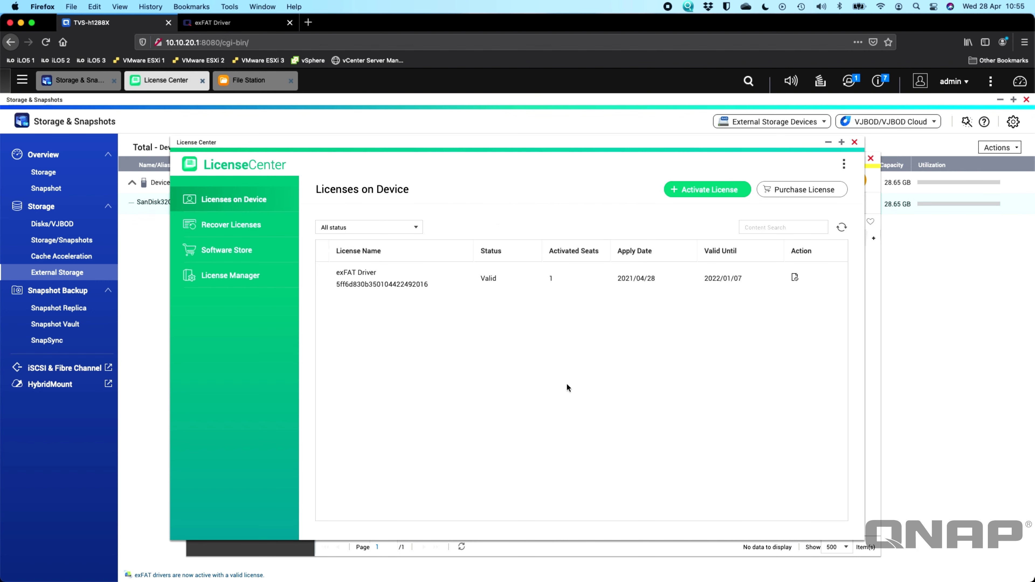